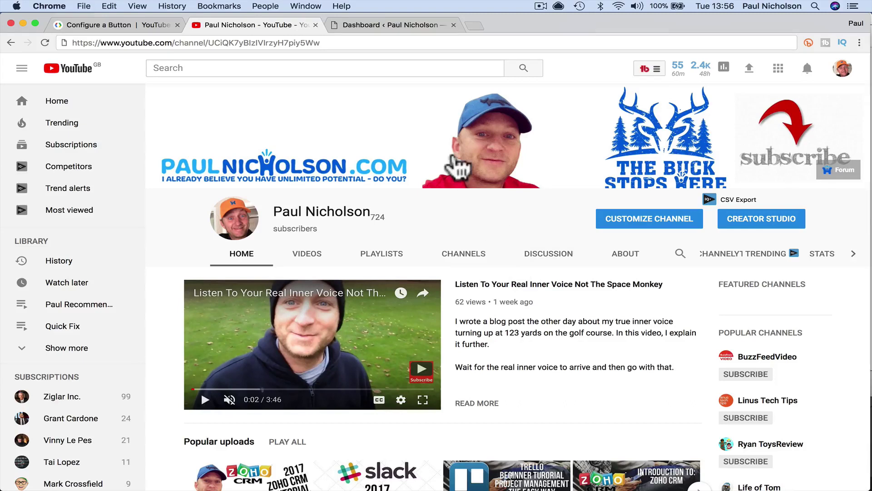
# Open My channel from the avatar menu so the address ends with ?view_as=subscriber.
pyautogui.click(343, 40)
pyautogui.click(342, 41)
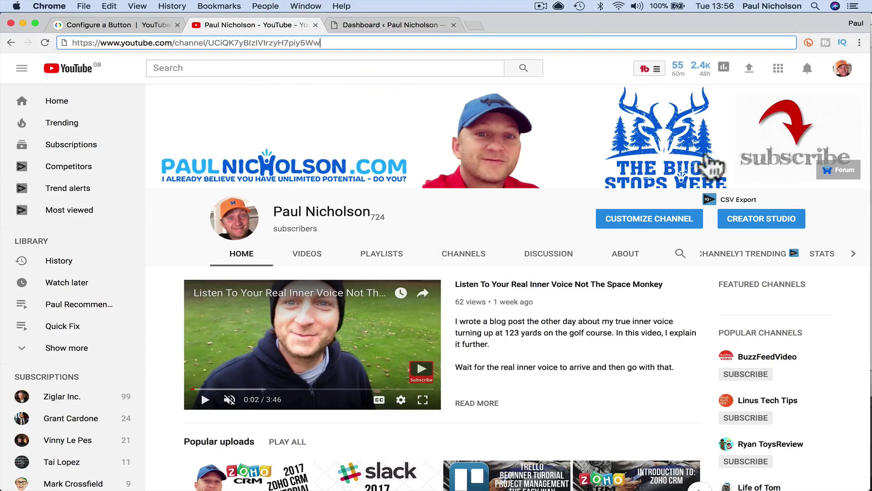
pyautogui.click(843, 68)
pyautogui.click(771, 135)
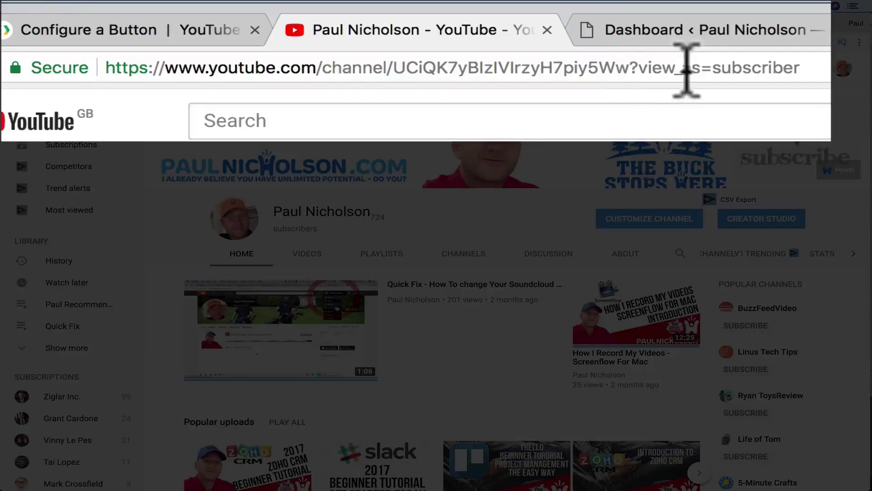
# Replace ?view_as=subscriber with ?sub_confirmation=1 in the channel address and load it.
pyautogui.moveTo(633, 69); pyautogui.dragTo(649, 100)
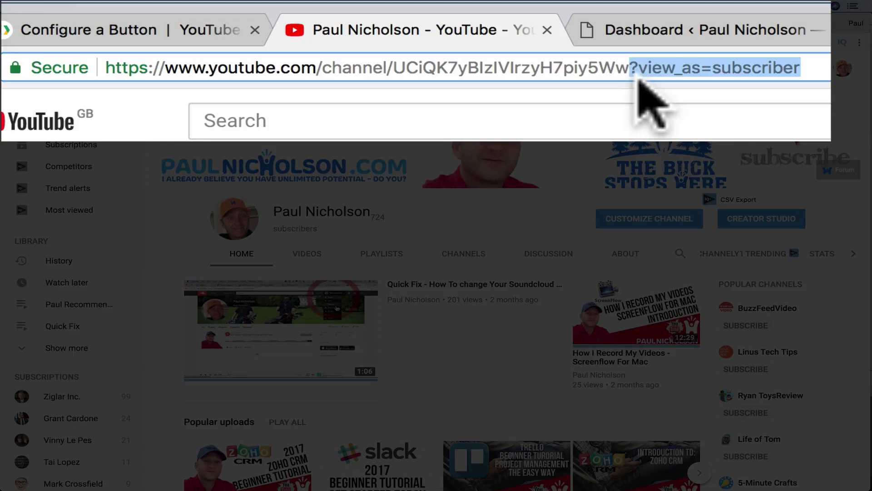
pyautogui.write('?sub_confirmation=1')
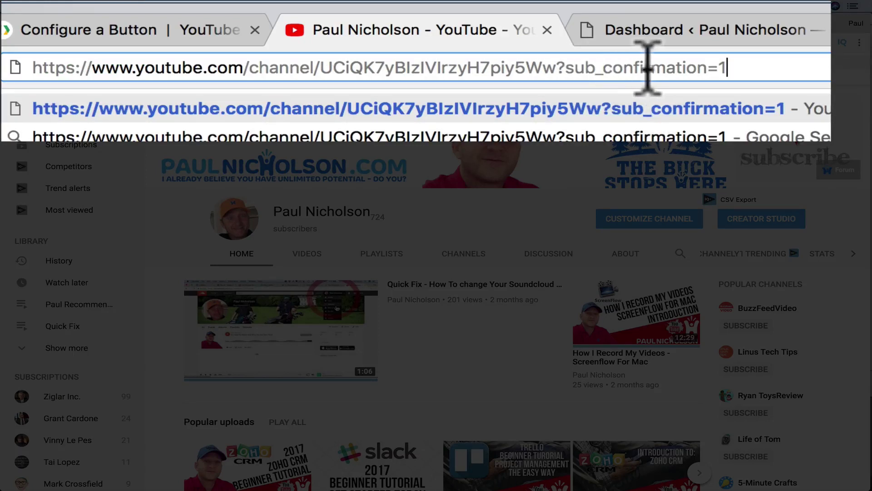
pyautogui.click(723, 67)
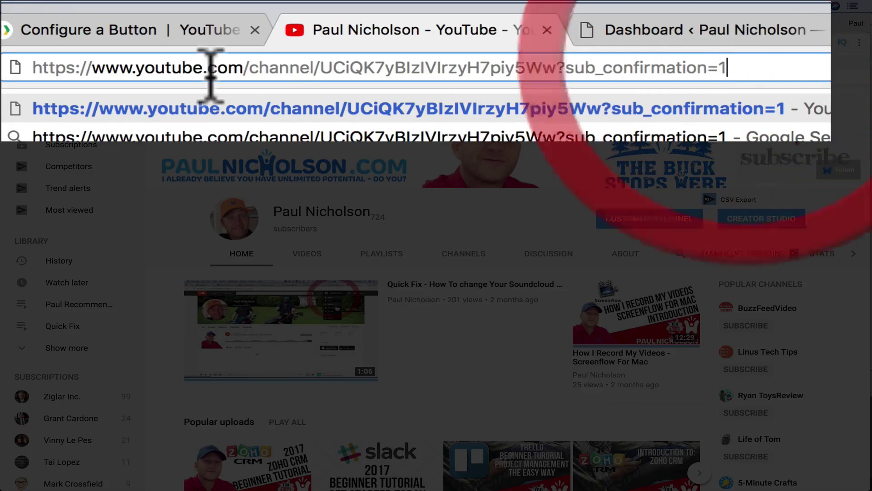
pyautogui.press('Return')
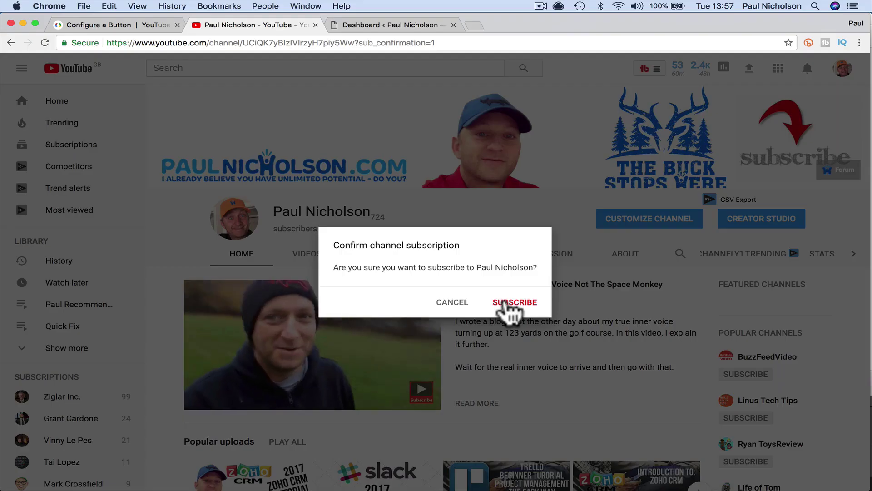
# Accept the subscription prompt, copy the full ?sub_confirmation=1 channel address, and open Customize Channel.
pyautogui.click(659, 372)
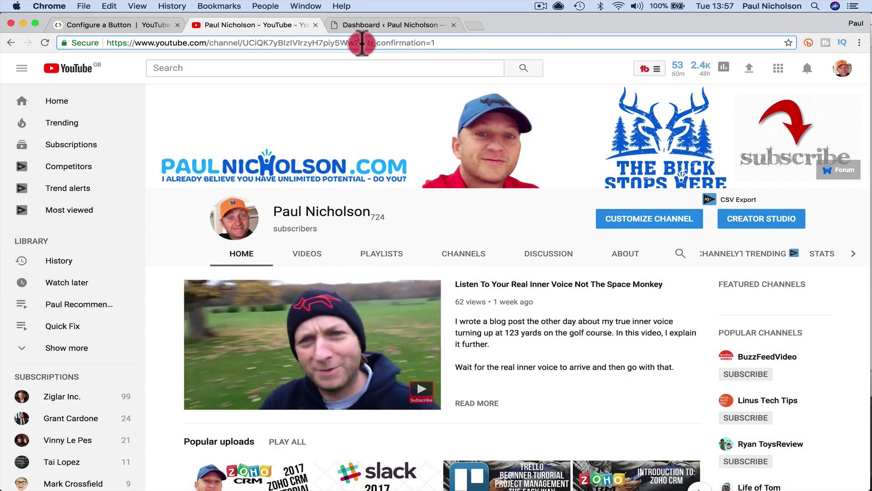
pyautogui.moveTo(359, 43); pyautogui.dragTo(464, 43)
pyautogui.moveTo(356, 42); pyautogui.dragTo(448, 43)
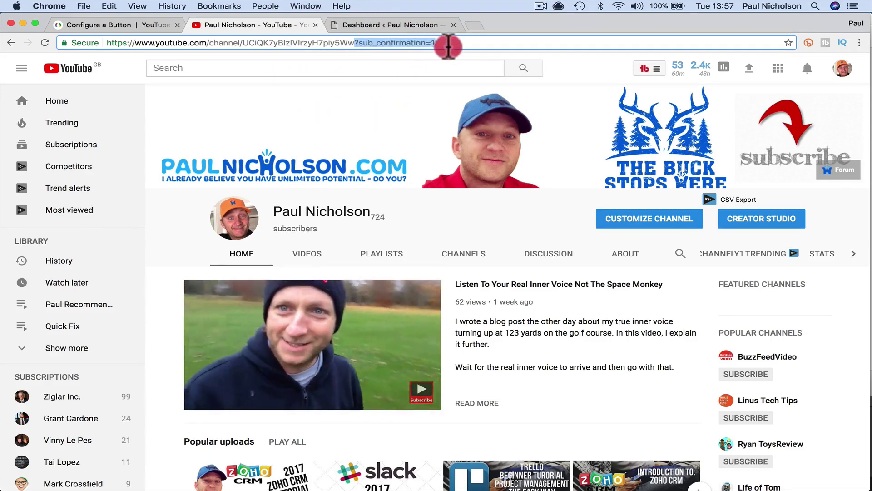
pyautogui.tripleClick(448, 43)
pyautogui.rightClick(449, 43)
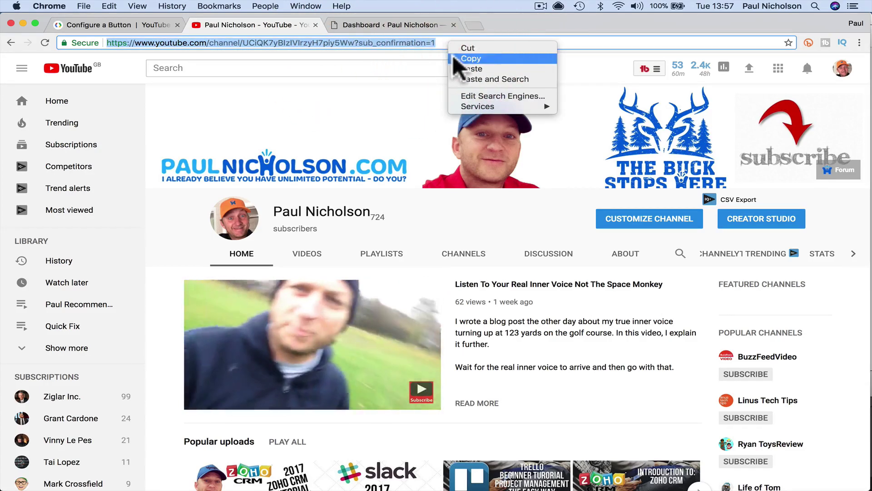
pyautogui.click(459, 57)
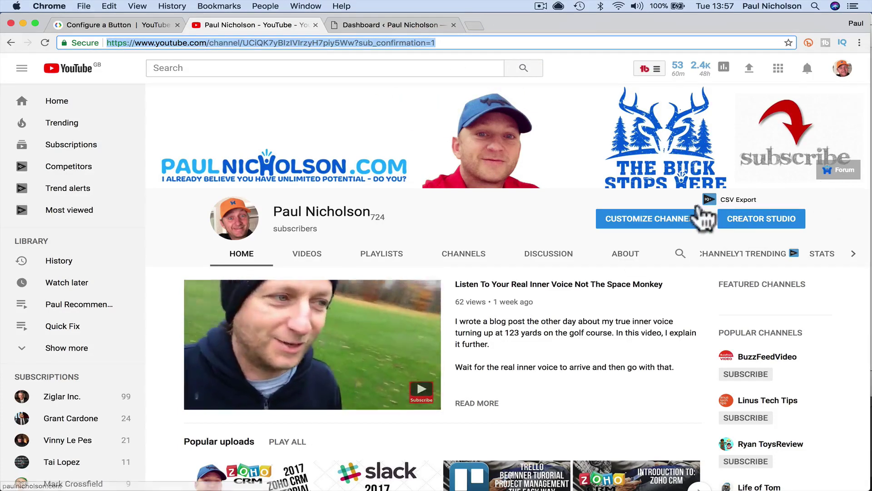
pyautogui.click(679, 217)
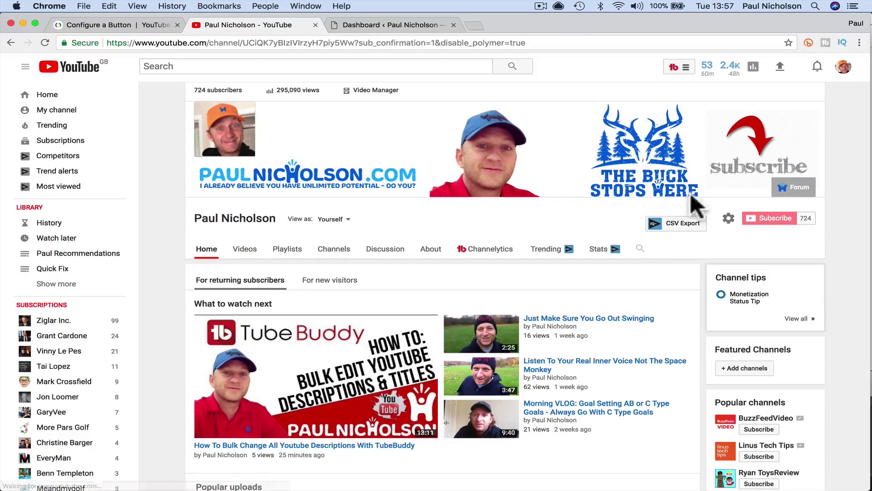
# Open the channel's custom link editor from the banner's edit options.
pyautogui.scroll(-3, 692, 196)
pyautogui.scroll(3, 693, 193)
pyautogui.click(815, 111)
pyautogui.click(772, 129)
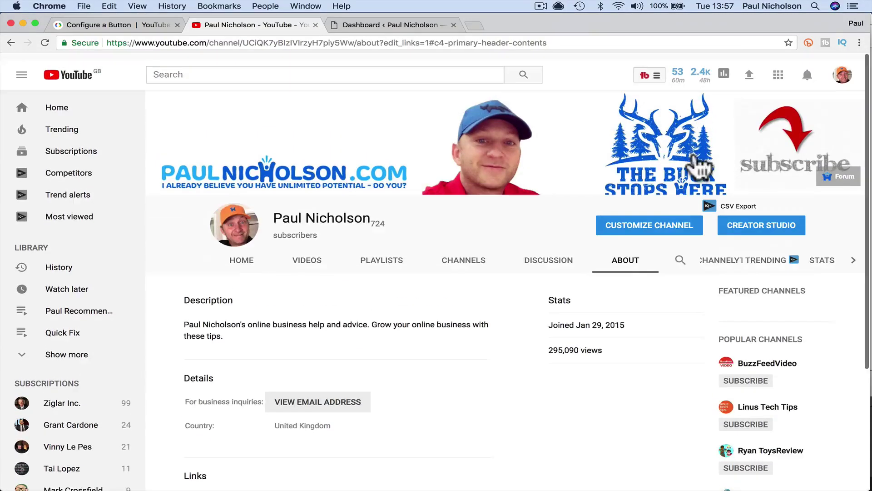
pyautogui.click(656, 224)
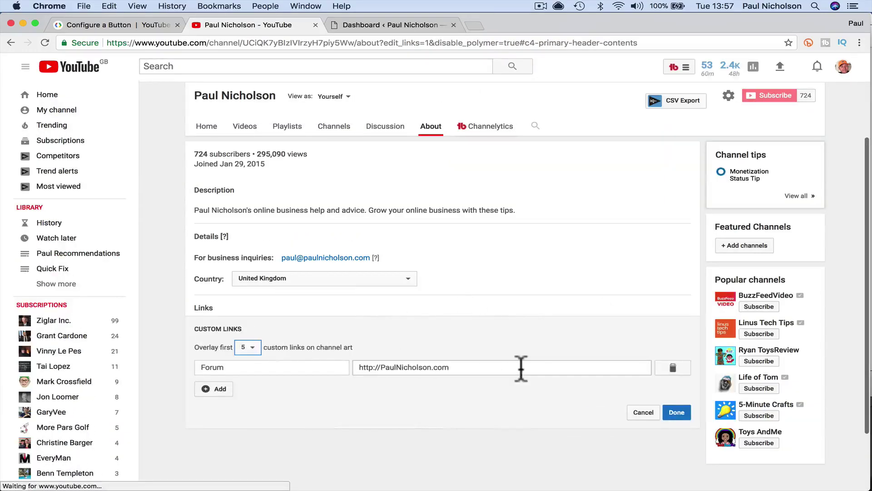
# Add a custom link titled 'Subscribe (It's Free)' with the copied ?sub_confirmation=1 URL and save.
pyautogui.click(222, 388)
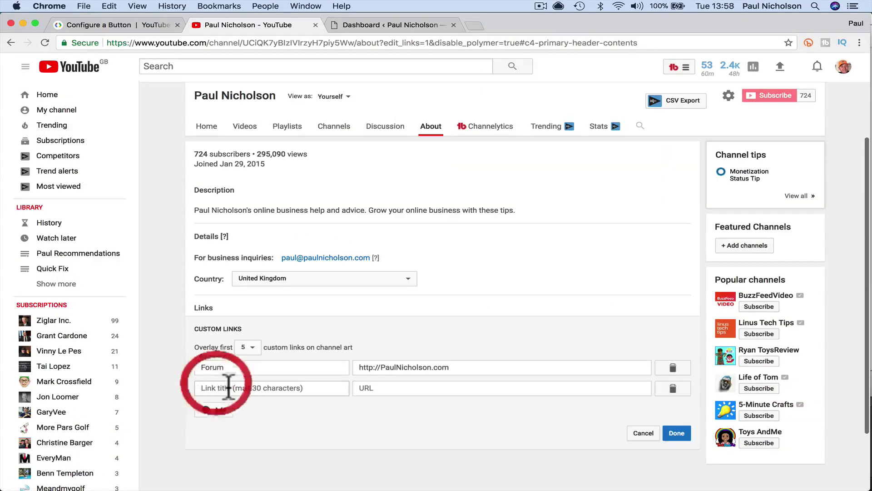
pyautogui.write("Subscribe (It's Free")
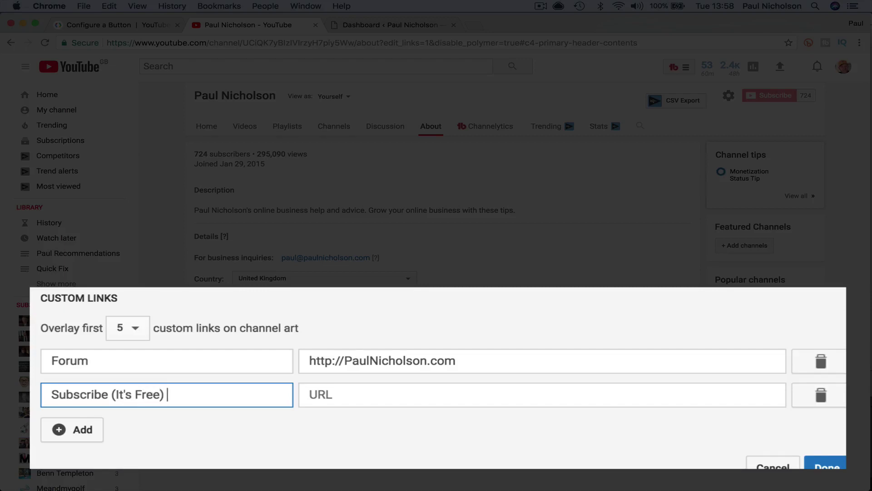
pyautogui.click(314, 394)
pyautogui.press('super+v')
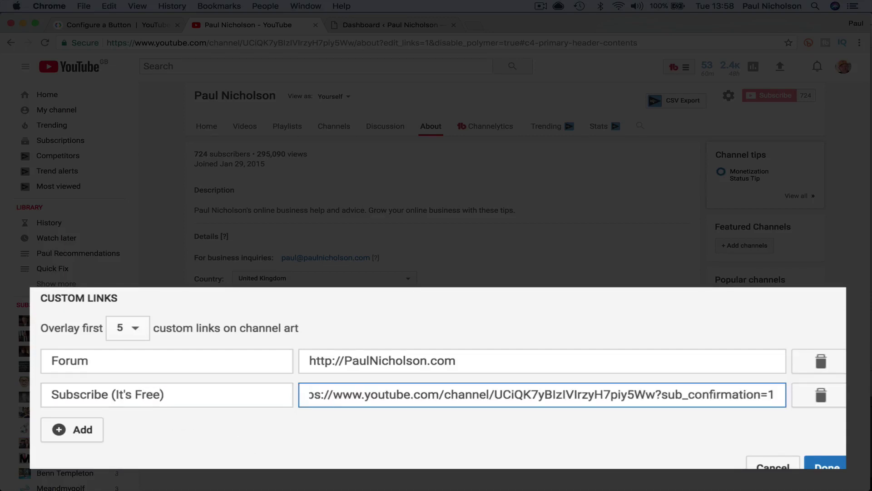
pyautogui.click(825, 466)
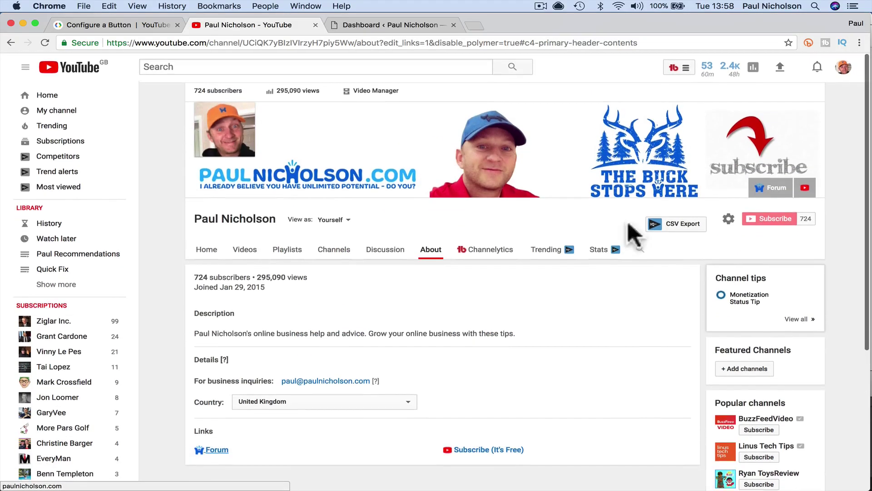
pyautogui.rightClick(805, 188)
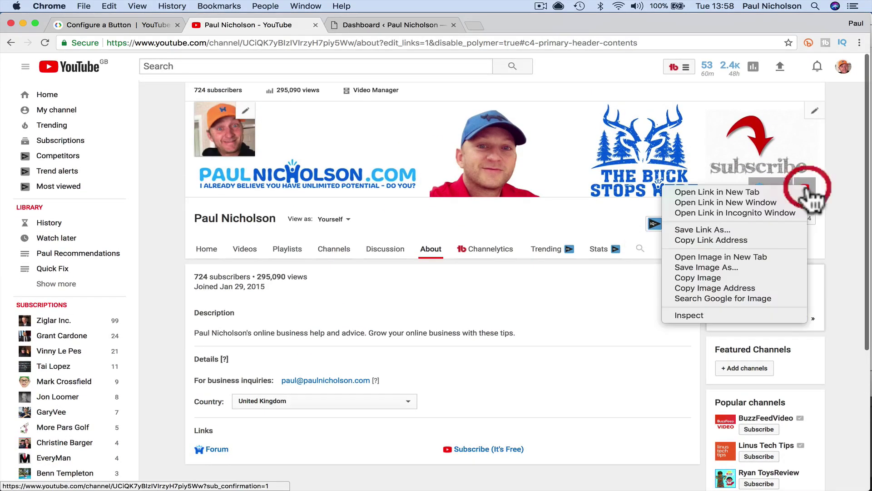
pyautogui.click(801, 191)
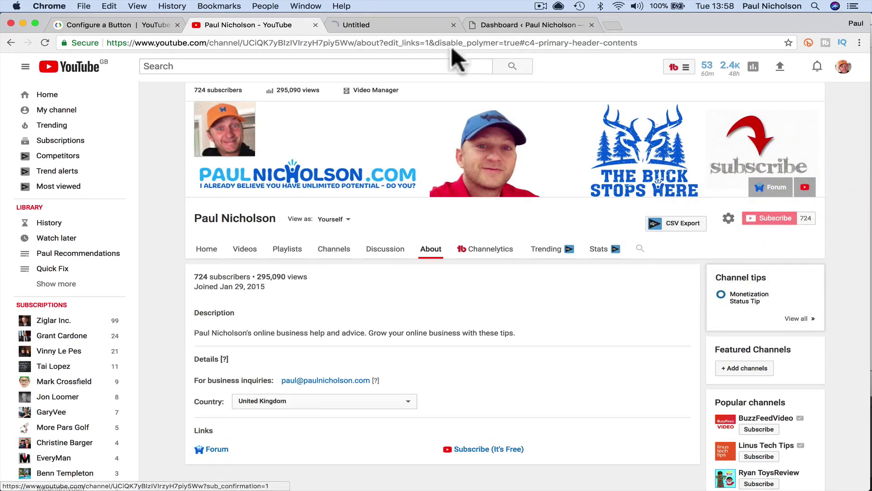
pyautogui.click(406, 28)
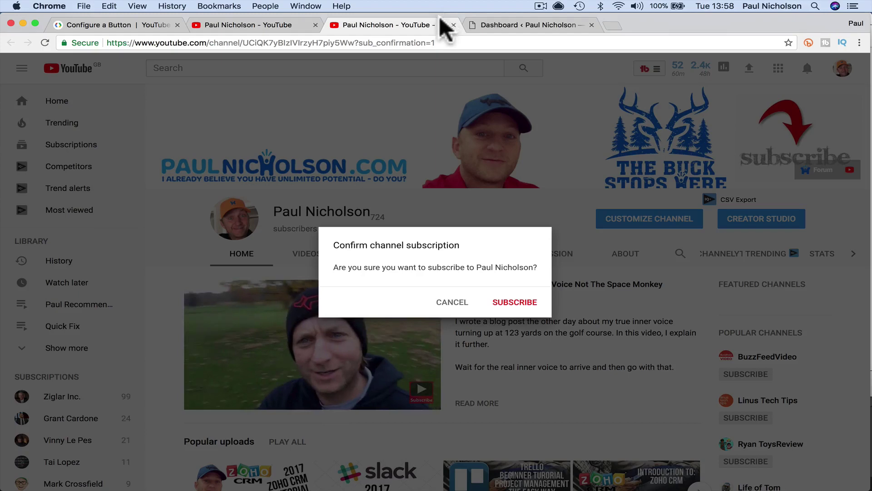
pyautogui.click(452, 25)
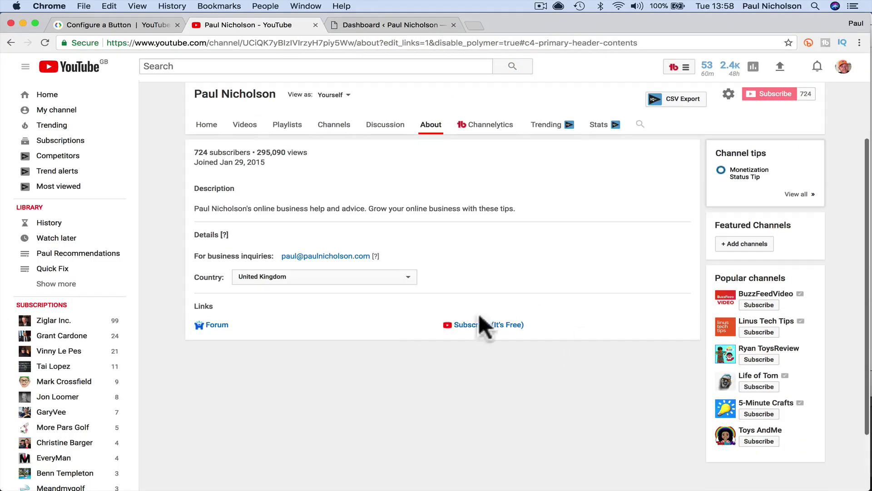
# Delete the Forum custom link and save the channel links.
pyautogui.scroll(5, 707, 273)
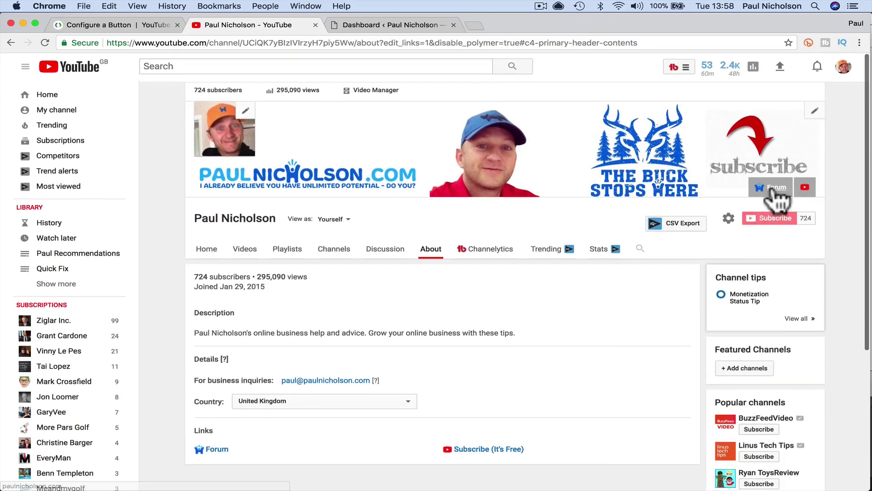
pyautogui.scroll(-5, 714, 320)
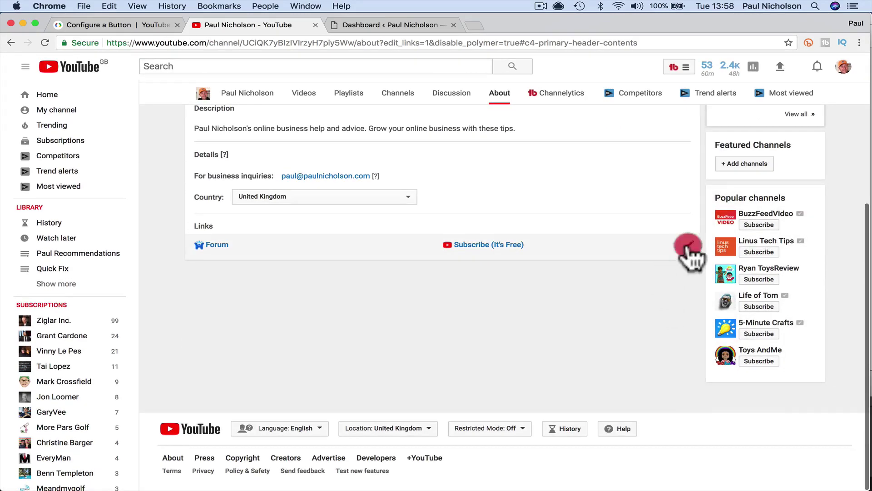
pyautogui.click(688, 246)
pyautogui.click(673, 286)
pyautogui.click(676, 330)
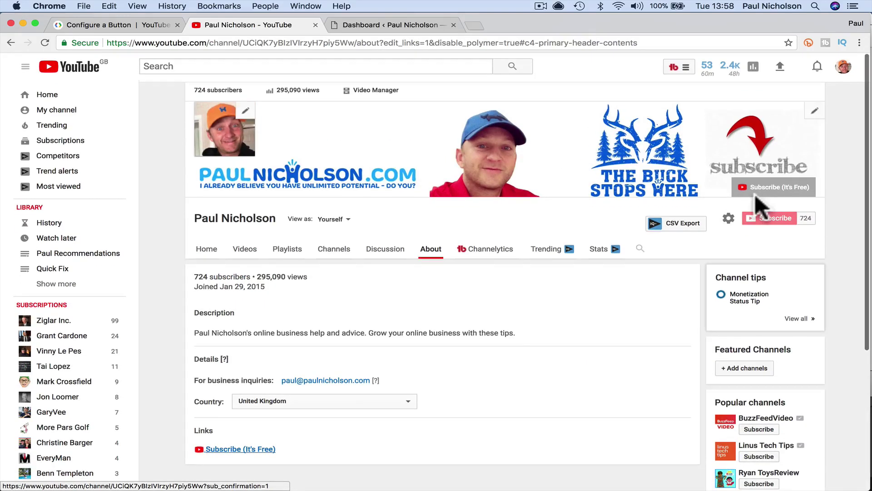
# Test the banner's Subscribe (It's Free) link, cancel the prompt, and return to WordPress Dashboard.
pyautogui.click(769, 188)
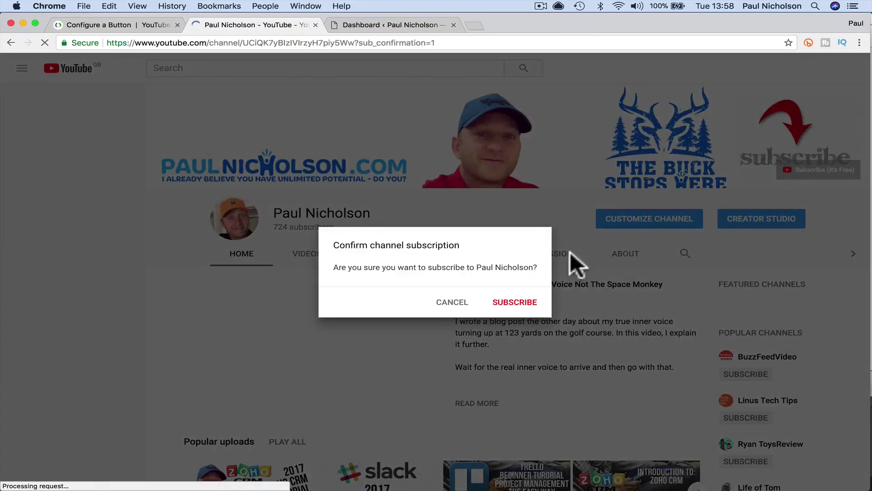
pyautogui.click(453, 302)
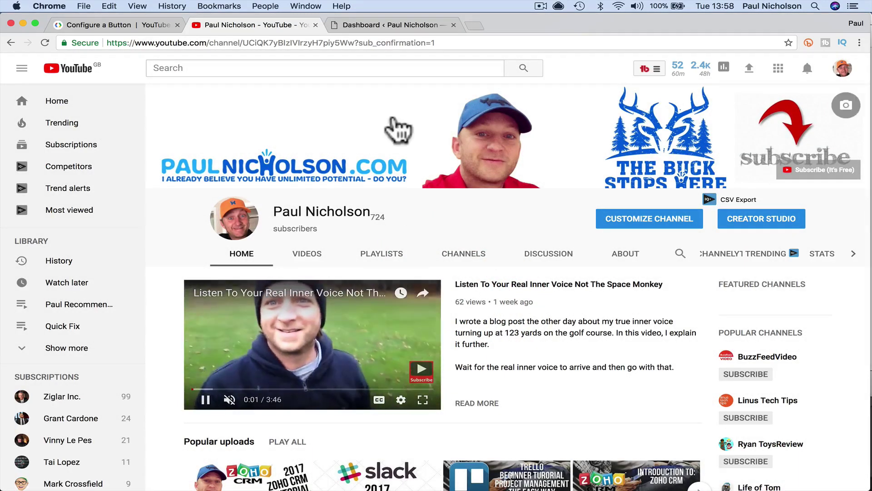
pyautogui.click(372, 25)
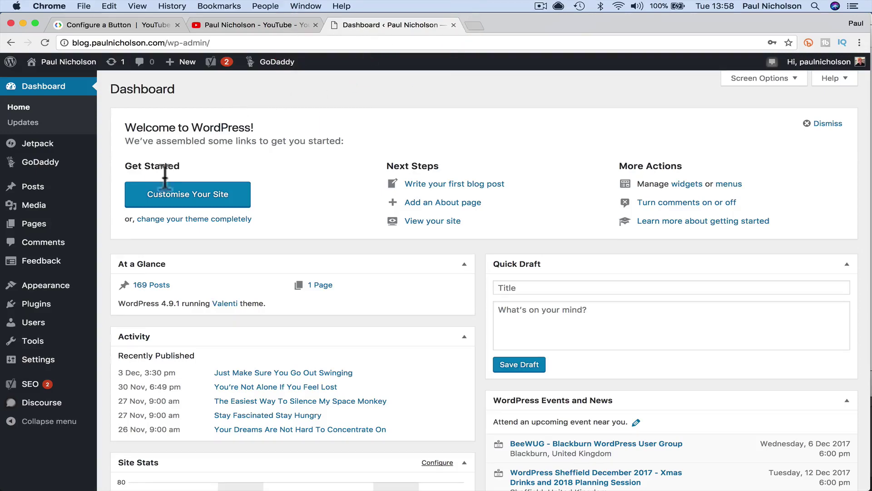
# In Menus, add the pasted sub_confirmation URL as custom link 'Youtube Subscribe' and save the Sidebar menu.
pyautogui.moveTo(77, 287)
pyautogui.click(131, 334)
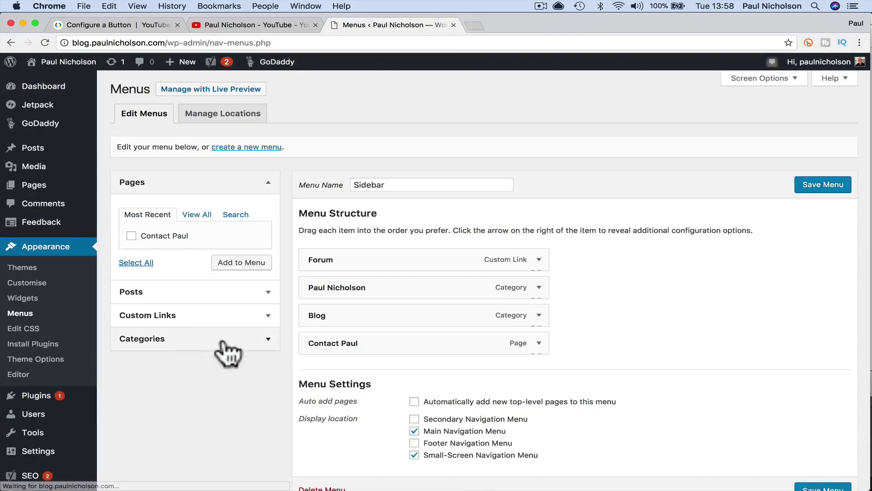
pyautogui.click(211, 321)
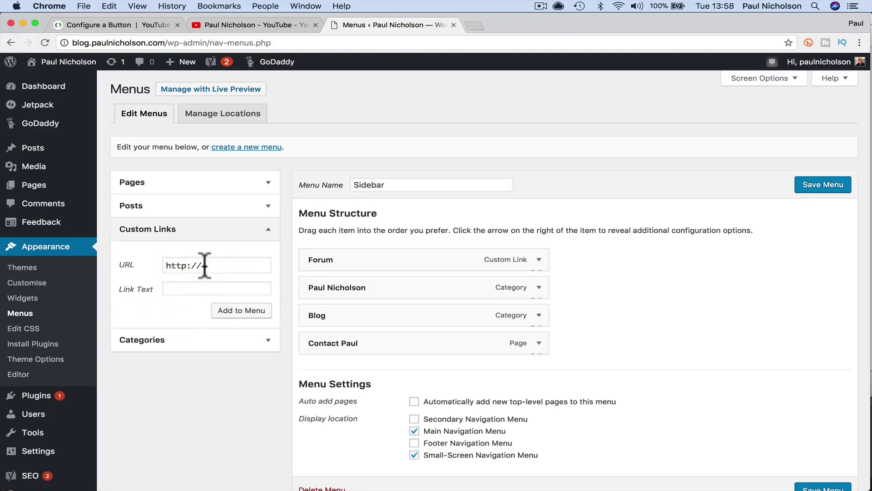
pyautogui.tripleClick(219, 266)
pyautogui.press('super+v')
pyautogui.click(200, 287)
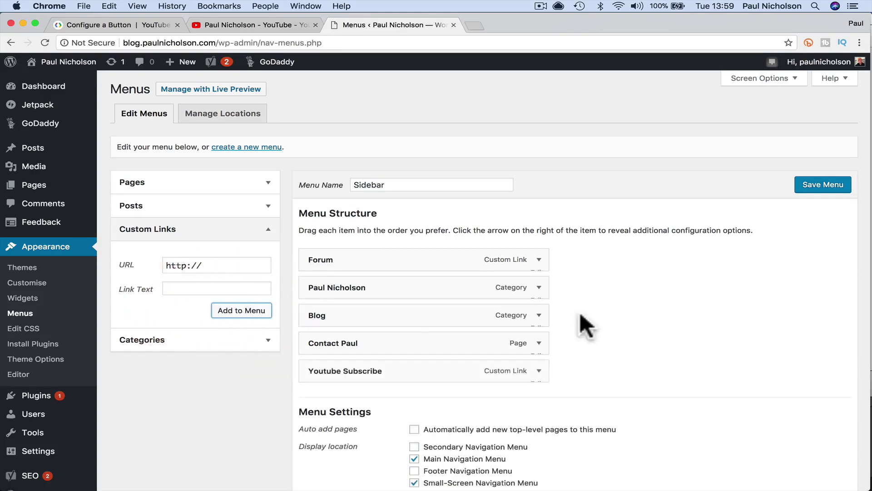
pyautogui.click(834, 190)
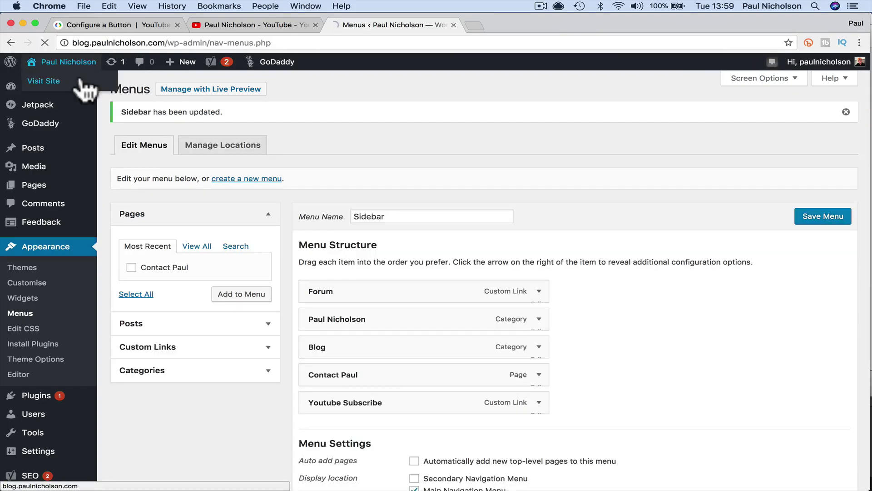
# Visit the blog, test its YOUTUBE SUBSCRIBE menu item, go back, and open the FORUM.
pyautogui.click(81, 81)
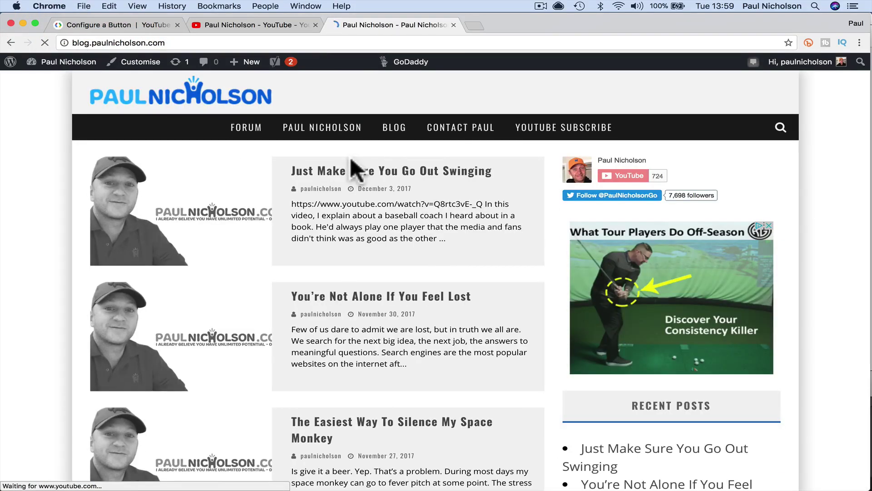
pyautogui.click(539, 133)
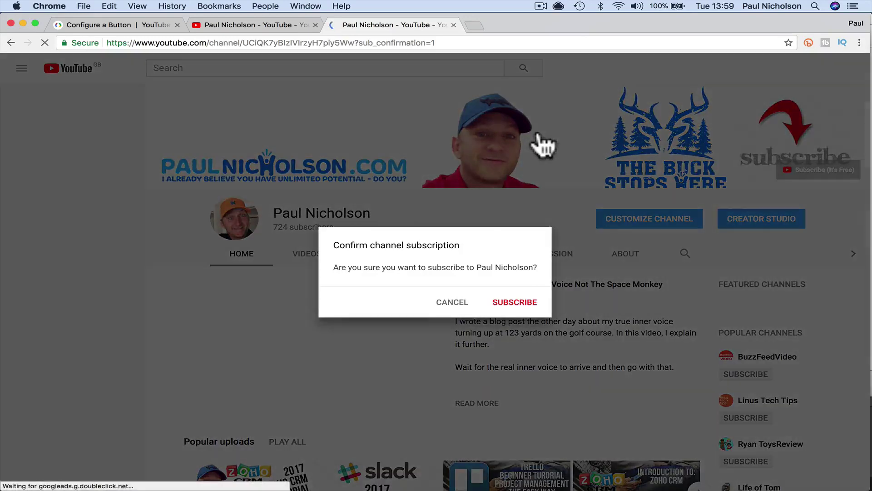
pyautogui.click(11, 42)
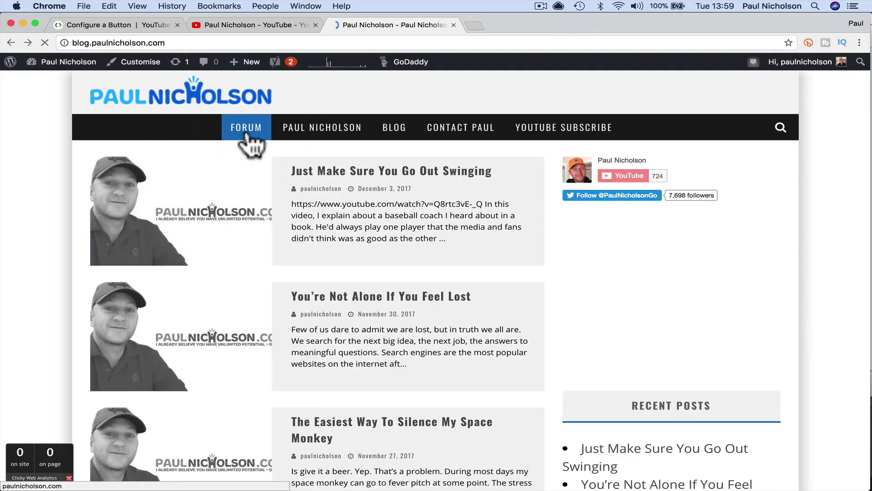
pyautogui.click(248, 136)
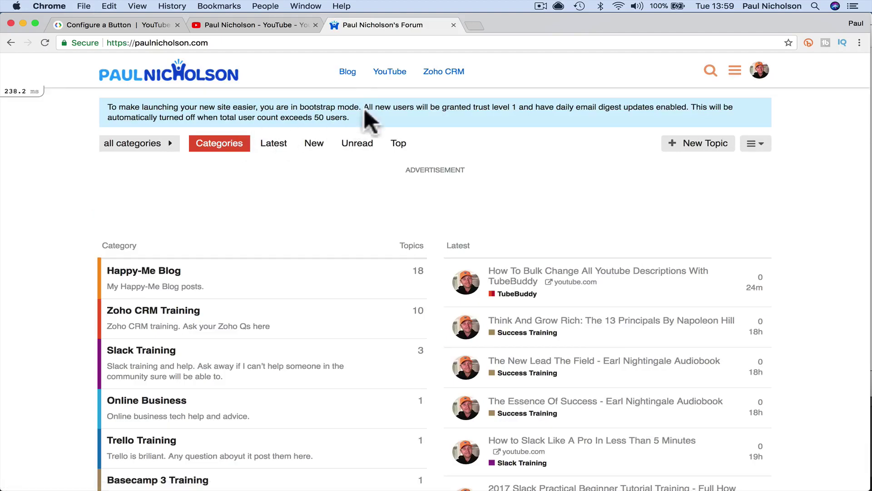
# Check where the forum's YouTube header link goes, then open Admin > Plugins > Navigation.
pyautogui.click(390, 74)
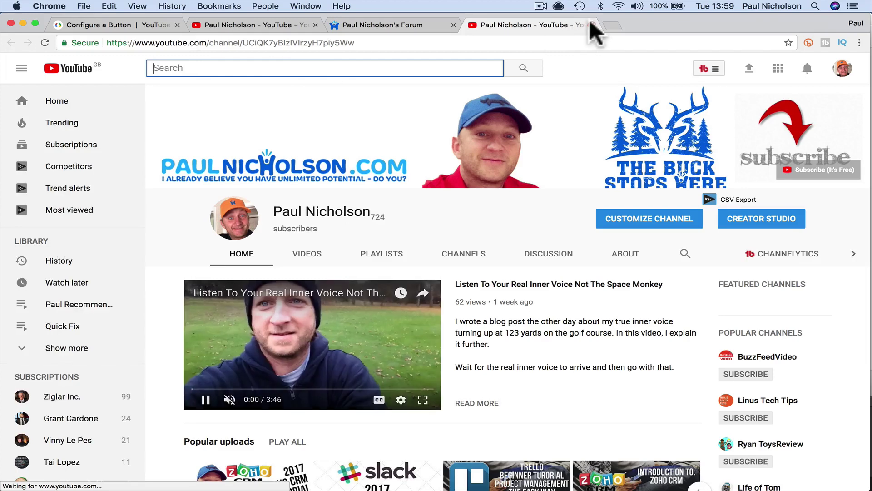
pyautogui.click(592, 25)
pyautogui.click(735, 71)
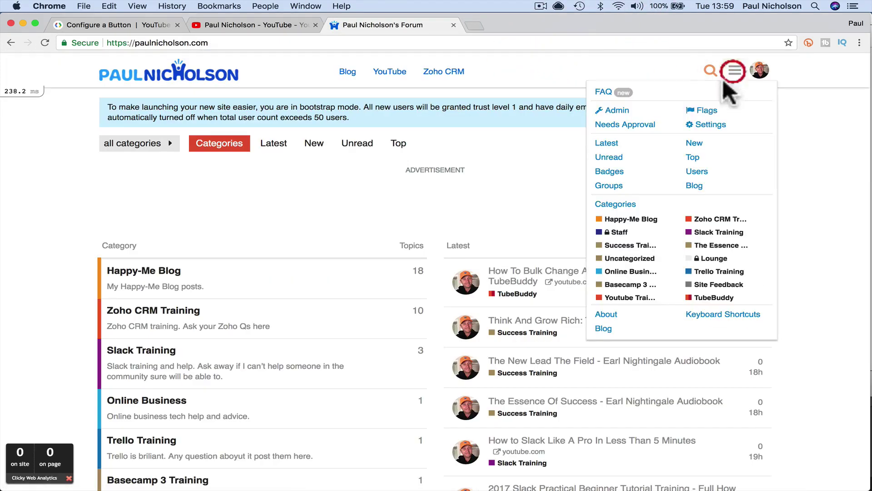
pyautogui.click(645, 113)
pyautogui.click(659, 143)
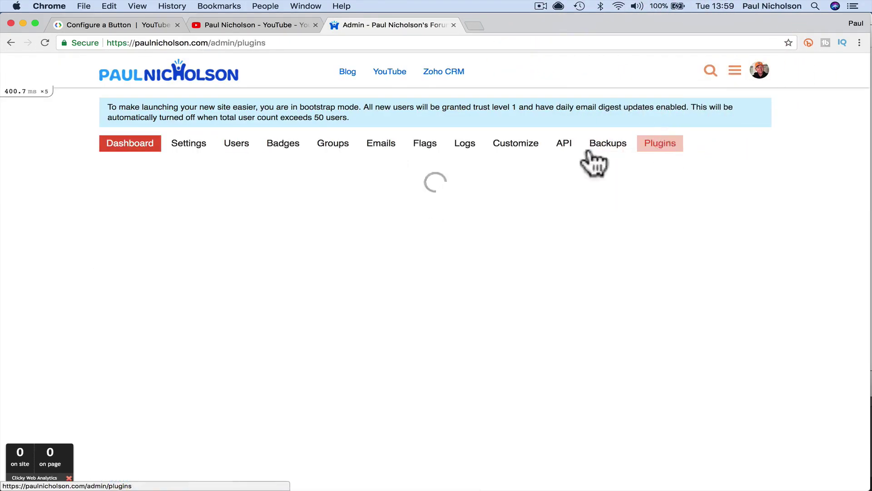
pyautogui.click(128, 202)
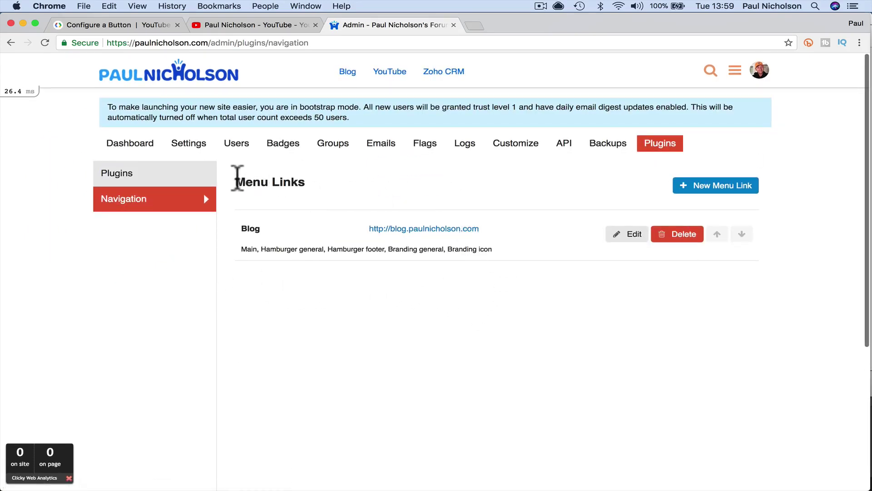
# Revisit the plugin list, return to the Navigation menu links, and reload that page.
pyautogui.click(146, 178)
pyautogui.click(140, 194)
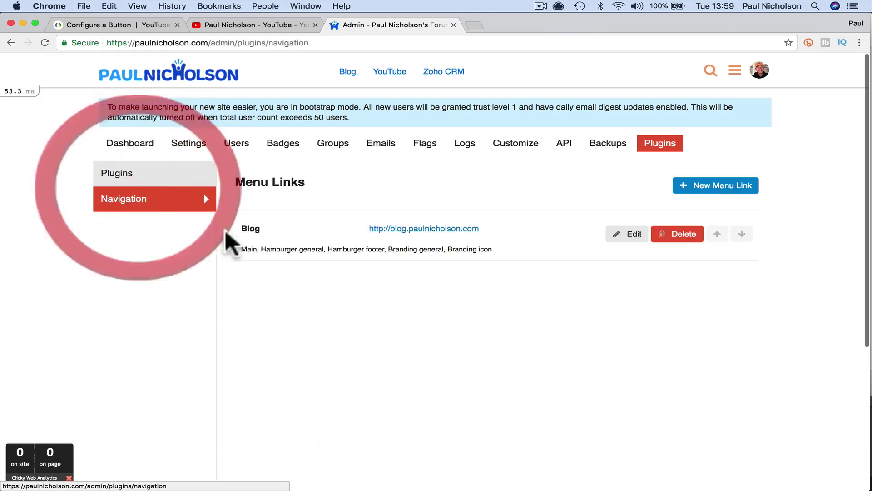
pyautogui.click(45, 43)
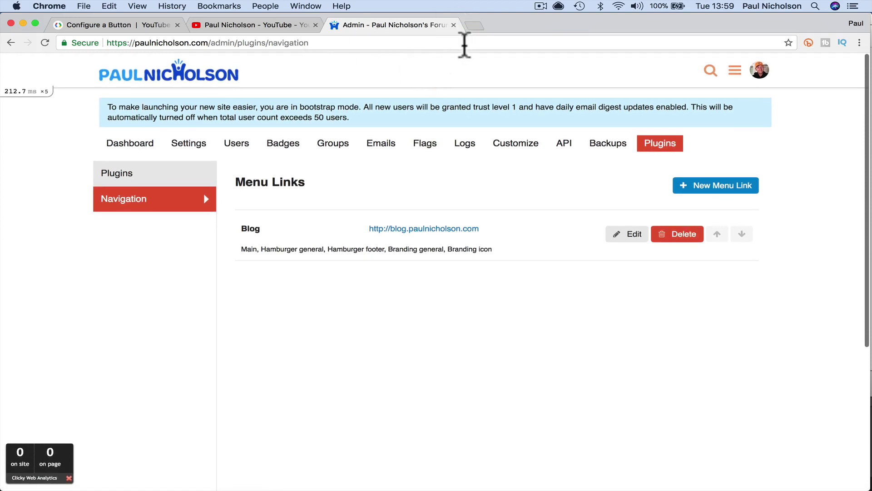
pyautogui.click(424, 47)
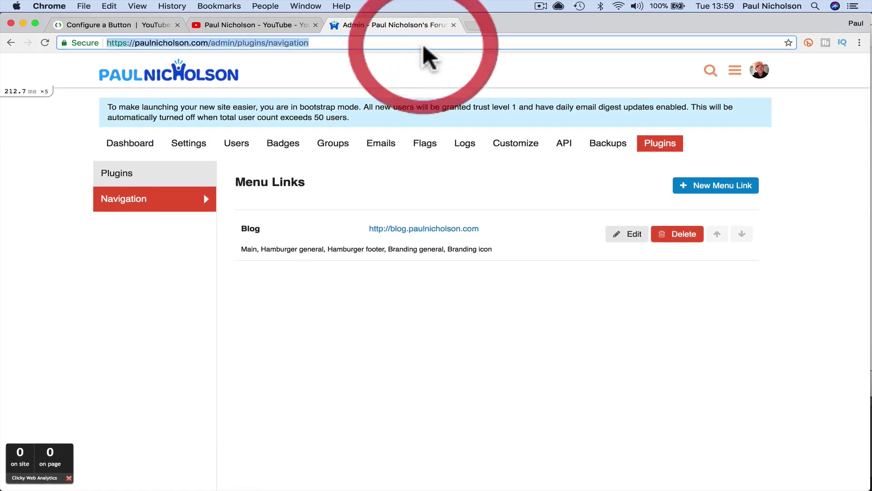
pyautogui.press('Return')
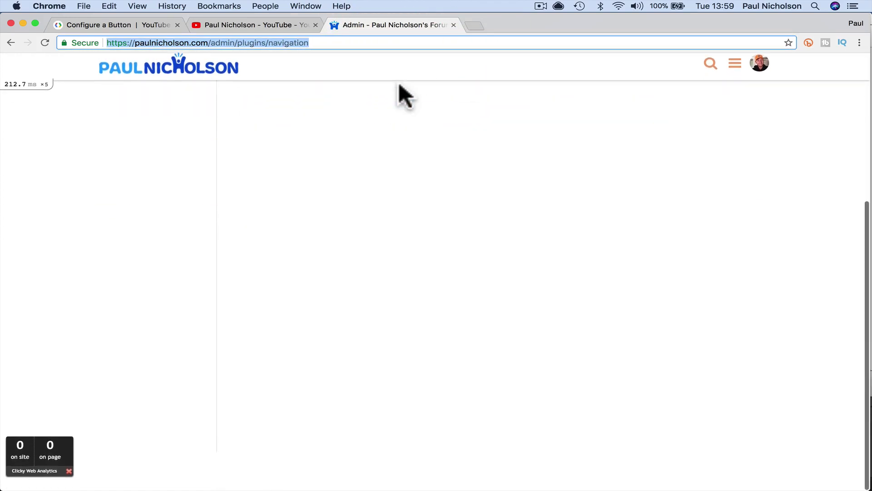
# Open the Default theme's custom Header HTML under Customize > Themes.
pyautogui.click(517, 145)
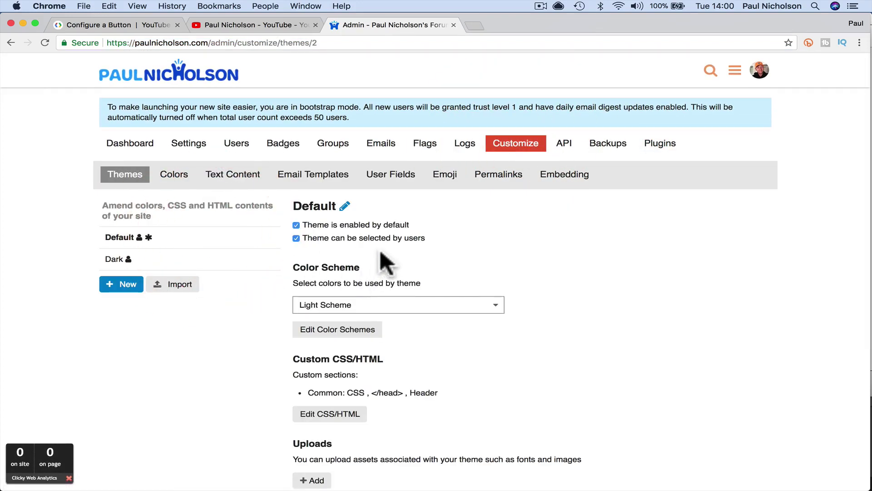
pyautogui.click(354, 414)
pyautogui.click(181, 254)
pyautogui.click(233, 255)
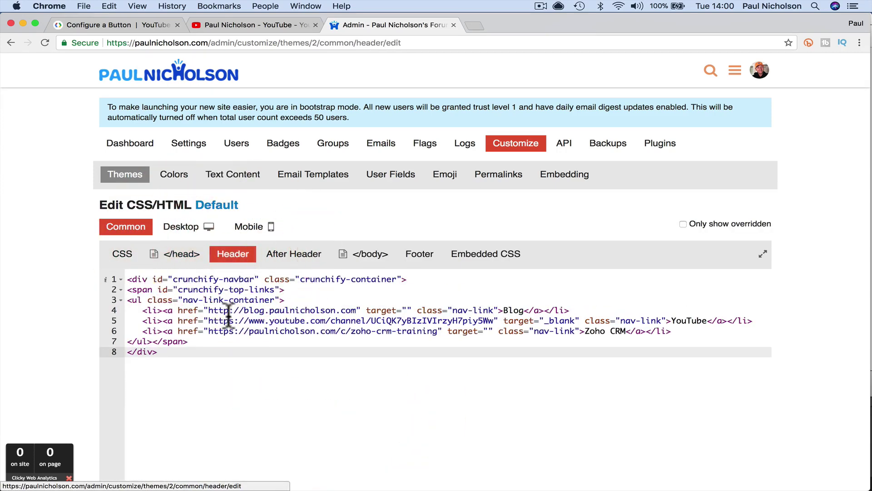
# Replace the header's YouTube URL with the sub_confirmation=1 link, label it 'YouTube Subscribe', and save.
pyautogui.moveTo(492, 320); pyautogui.dragTo(204, 323)
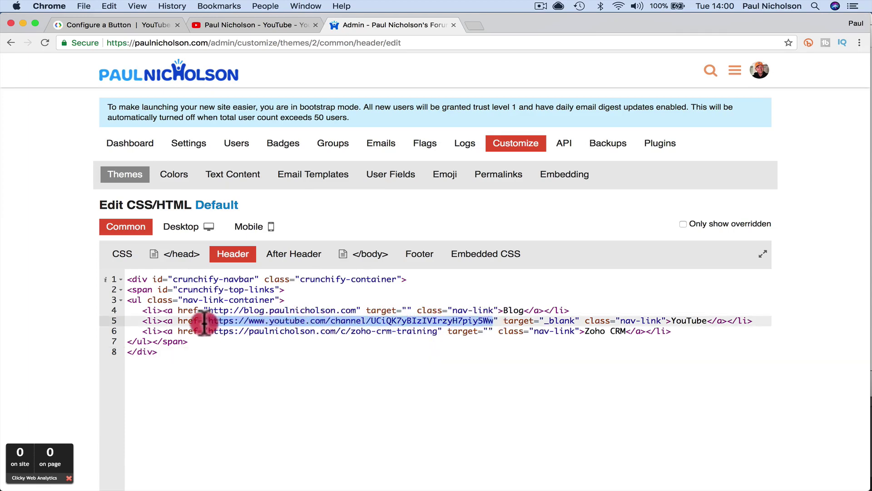
pyautogui.write('https://www.youtube.com/channel/UCiQK7yBIzIVIrzyH7piy5Ww?sub_confirmation=1')
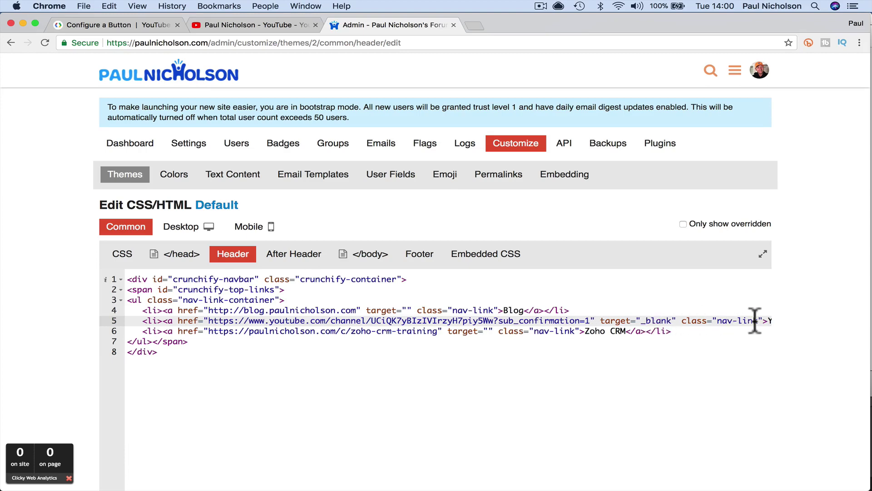
pyautogui.hscroll(4, 722, 320)
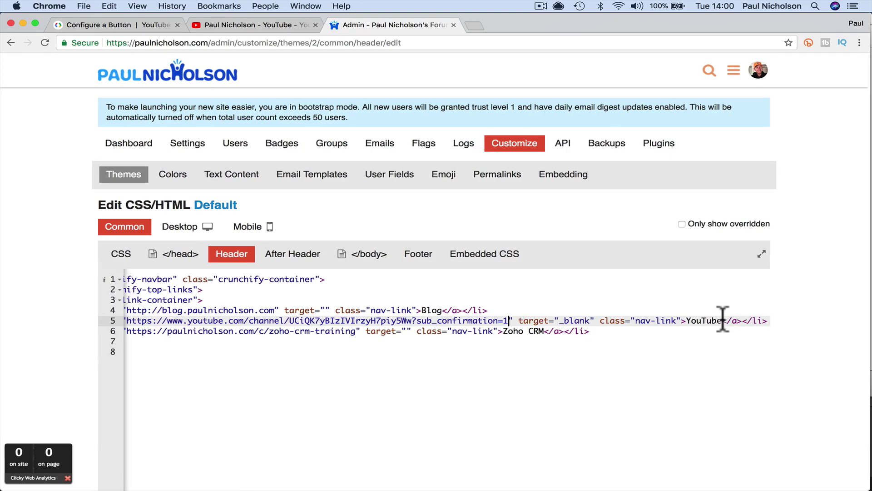
pyautogui.click(726, 320)
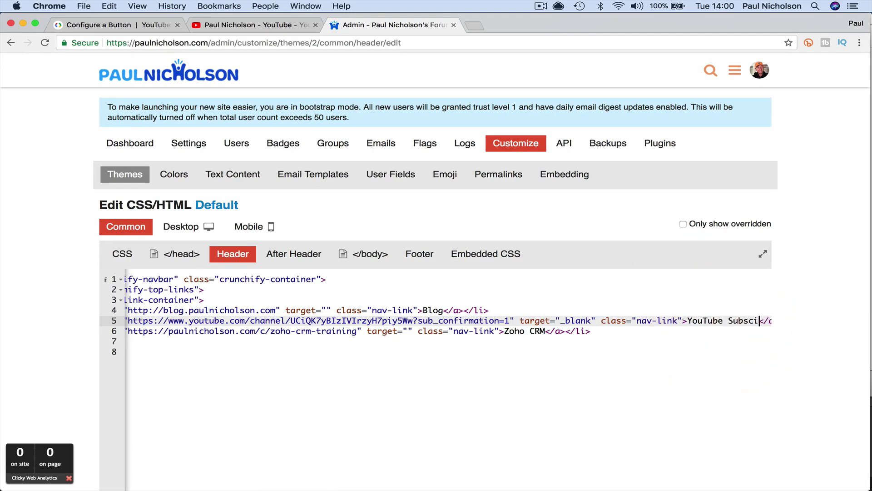
pyautogui.write('Subscribe')
pyautogui.hscroll(1, 299, 276)
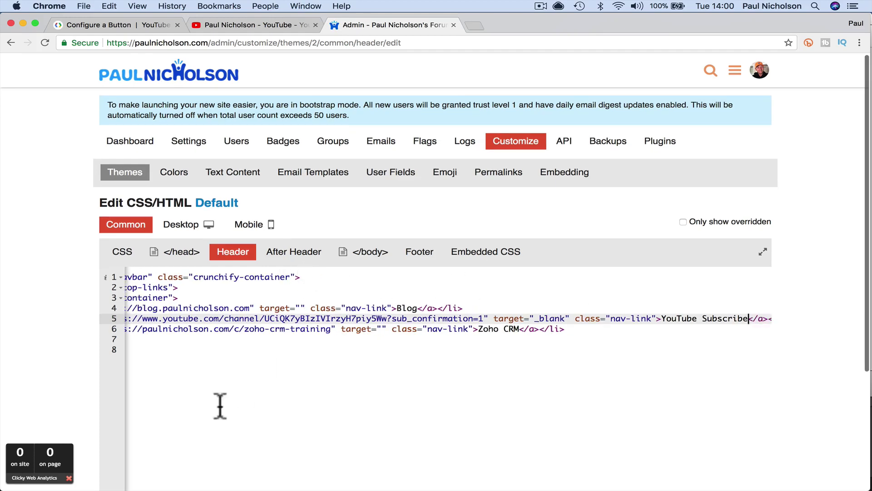
pyautogui.scroll(-5, 136, 386)
pyautogui.click(120, 452)
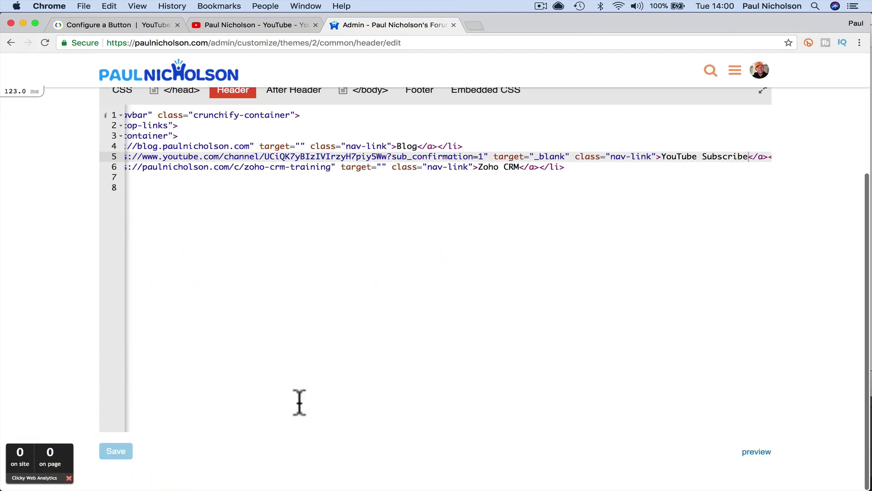
pyautogui.click(758, 453)
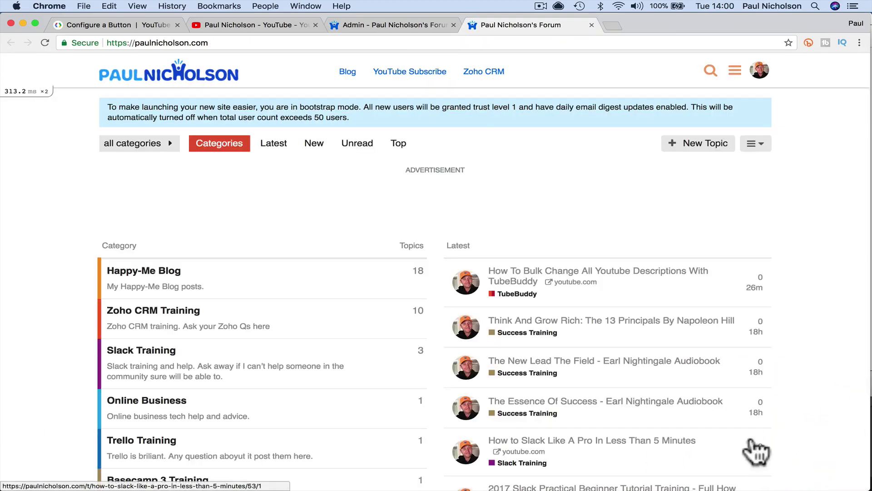
# Follow the forum preview's YouTube Subscribe header link to the subscription confirmation prompt.
pyautogui.click(408, 73)
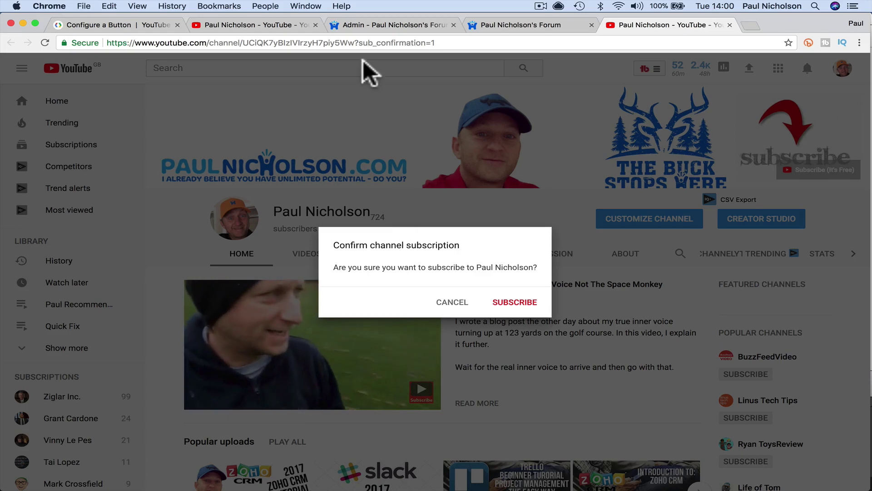
pyautogui.moveTo(359, 43); pyautogui.dragTo(472, 42)
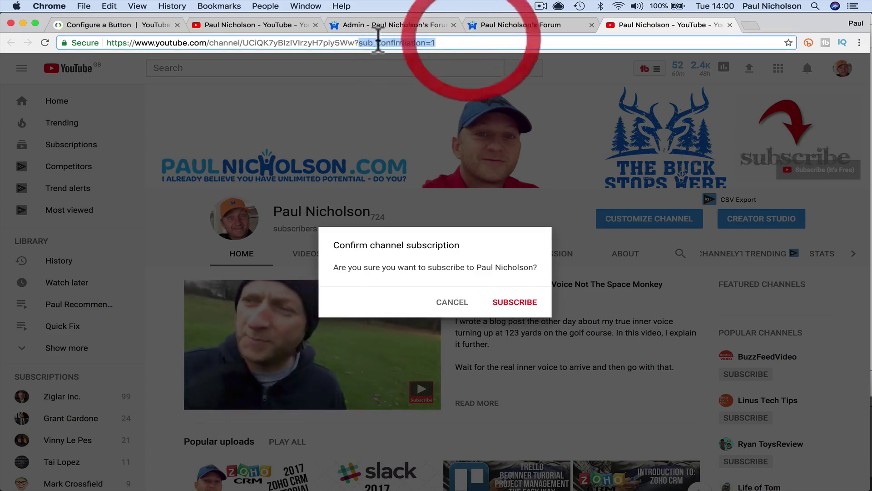
pyautogui.moveTo(356, 42); pyautogui.dragTo(447, 43)
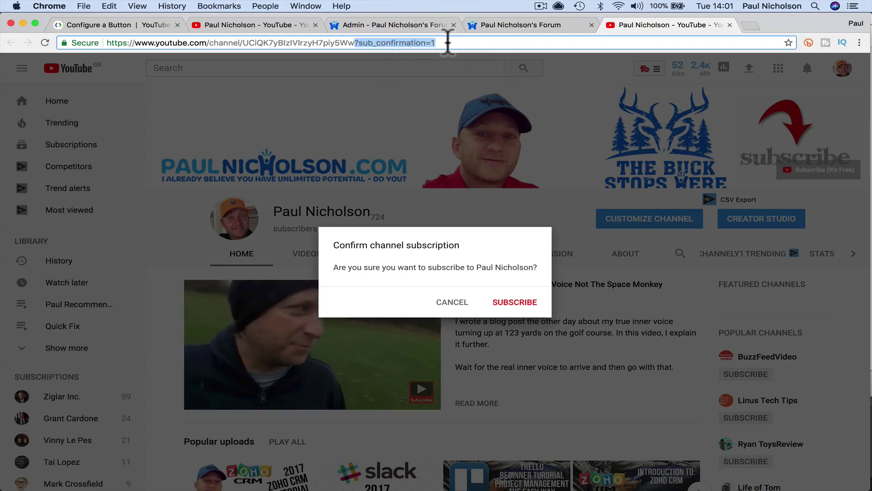